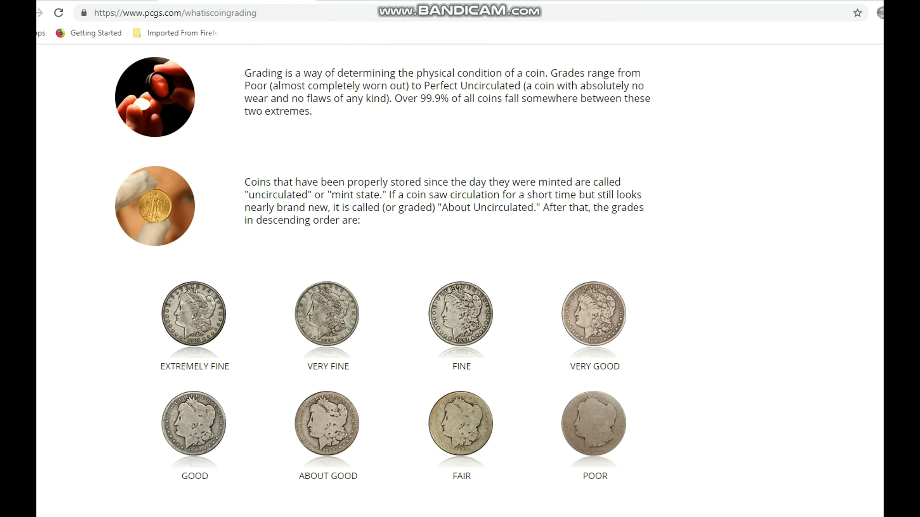
Review the coin grade explanations and examples on the What is Coin Grading page
scroll(460, 281, "down", 10)
scroll(460, 281, "up", 8)
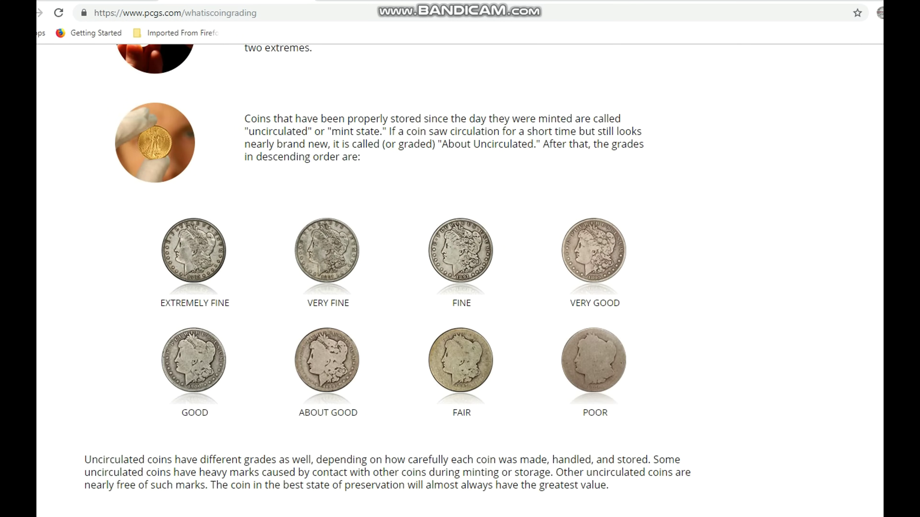
scroll(460, 280, "down", 7)
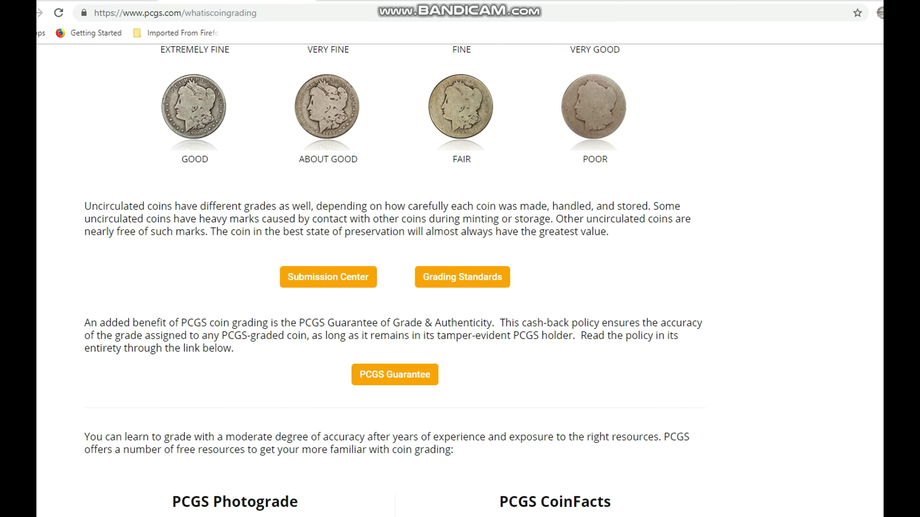
scroll(460, 281, "up", 14)
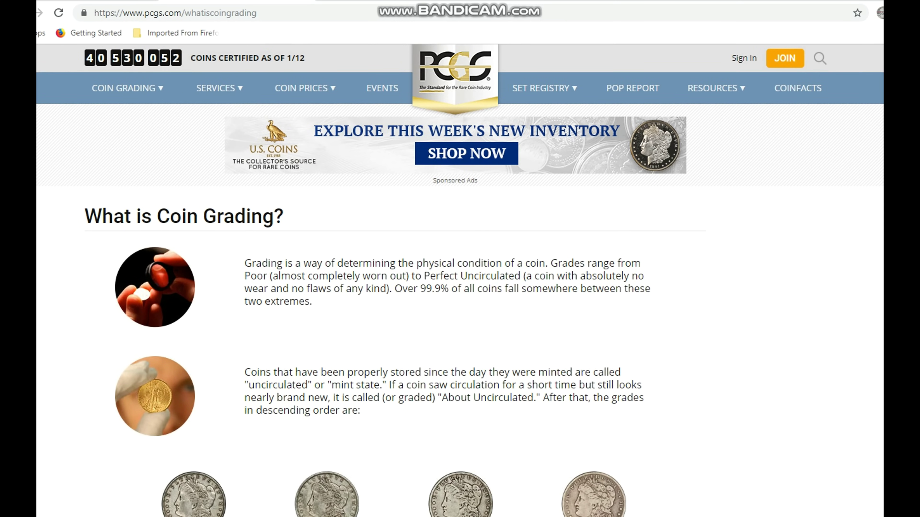
Open the How to Submit page under Coin Grading and read through the numbered submission guidelines
mouse_move(304, 88)
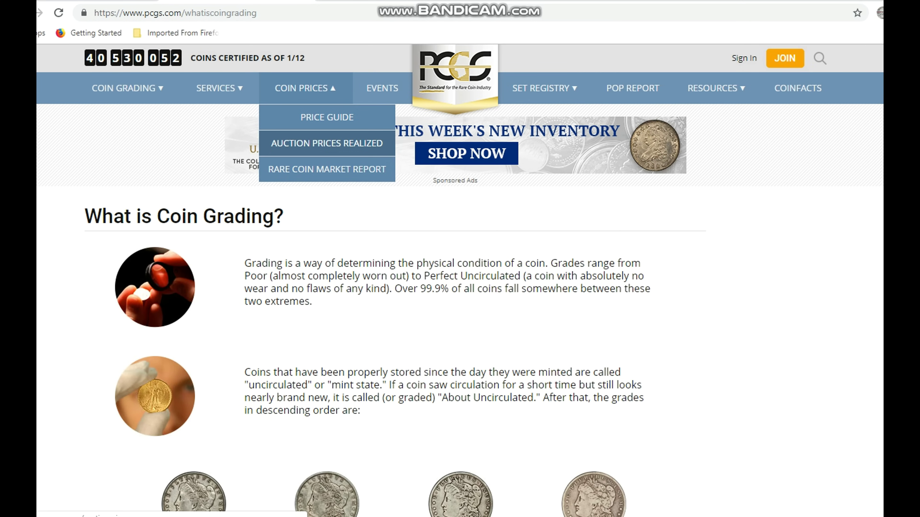
mouse_move(128, 88)
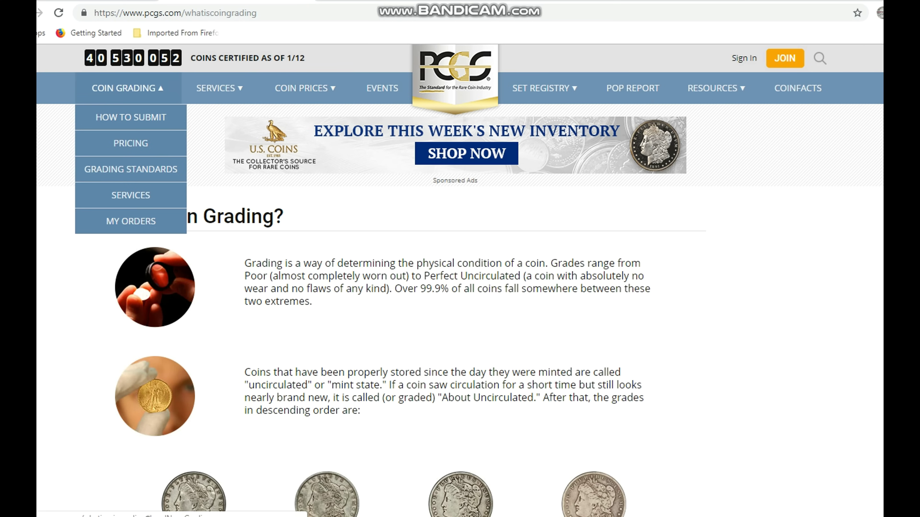
left_click(131, 117)
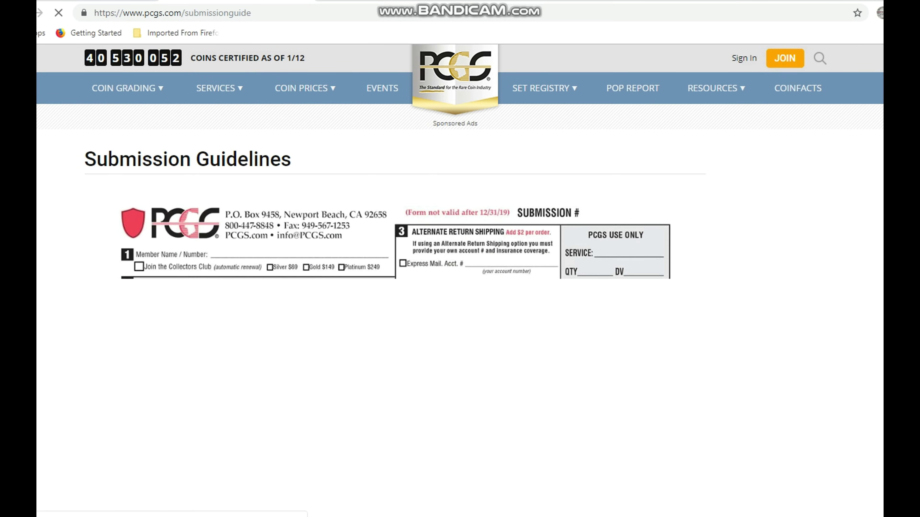
scroll(460, 280, "down", 10)
scroll(460, 280, "down", 5)
scroll(460, 279, "up", 10)
scroll(460, 279, "up", 3)
scroll(460, 279, "down", 15)
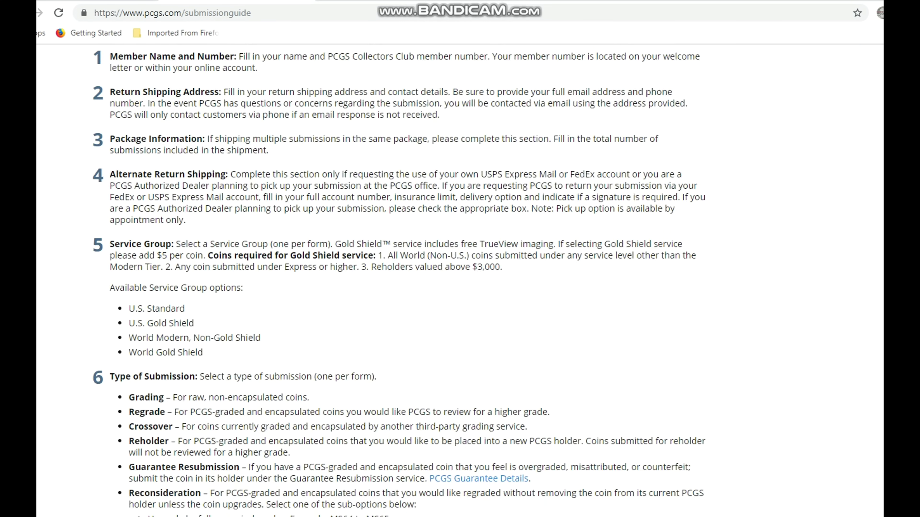
scroll(460, 279, "down", 5)
scroll(460, 279, "up", 15)
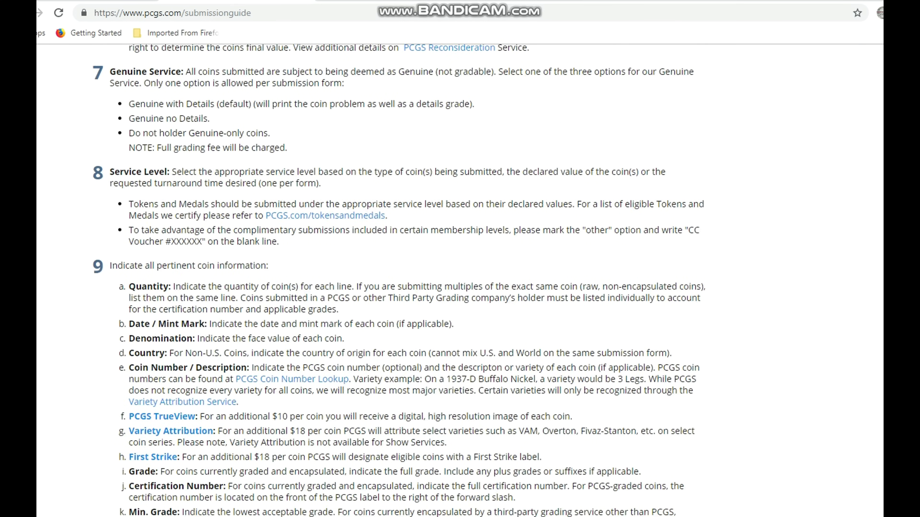
scroll(460, 279, "up", 8)
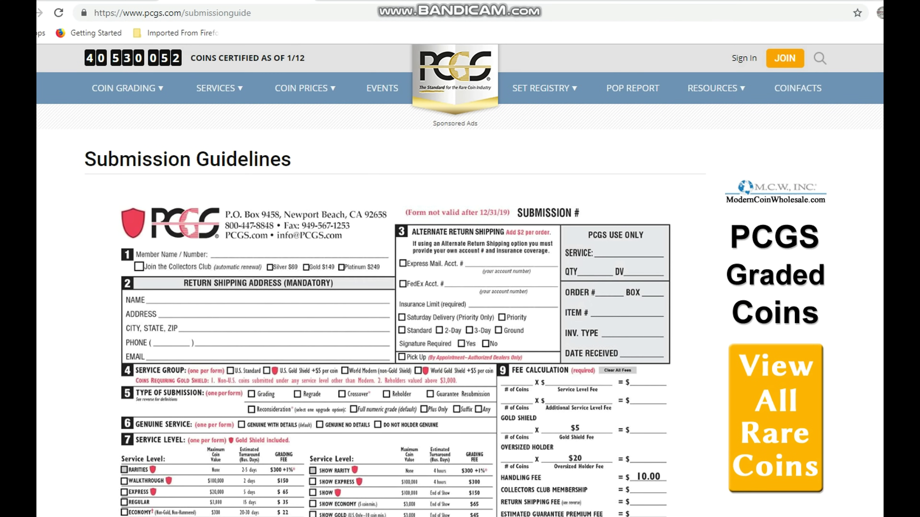
Go through the Coin Grading service page to the signed-in Submission Center and start building a coin submission order
mouse_move(128, 88)
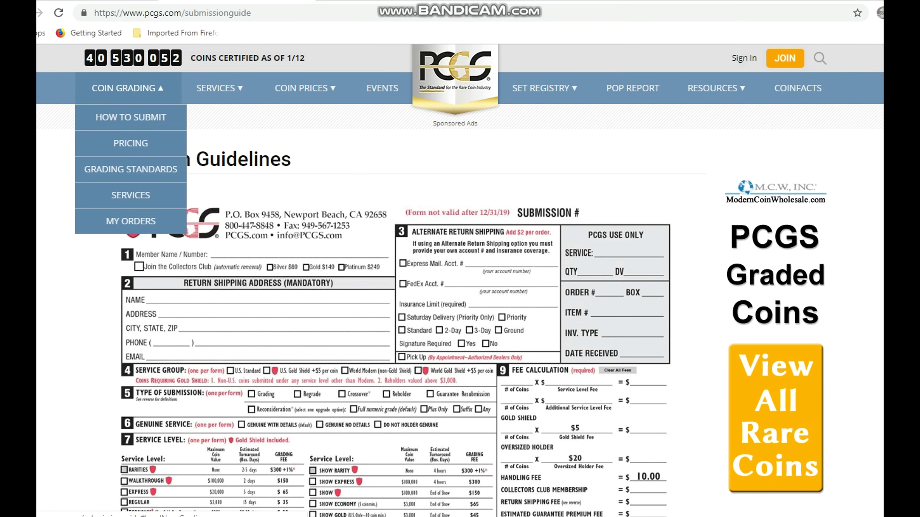
mouse_move(220, 88)
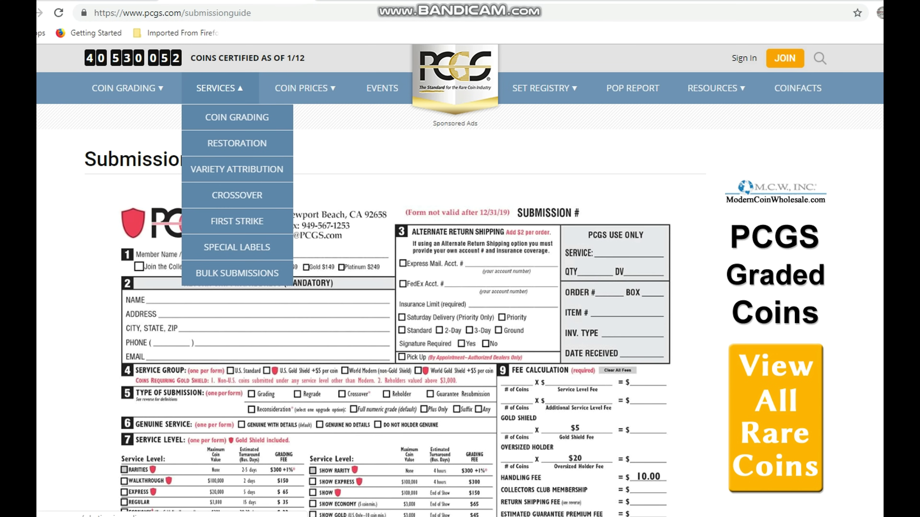
left_click(237, 117)
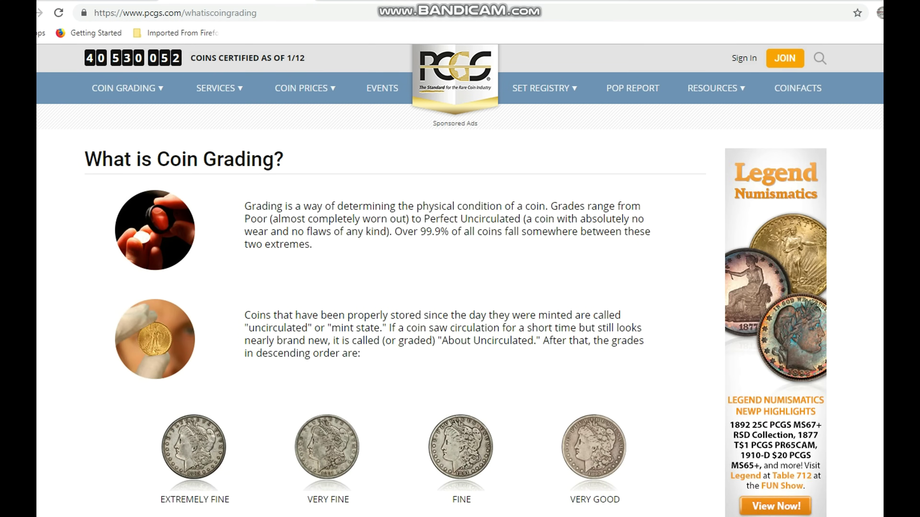
scroll(329, 283, "down", 9)
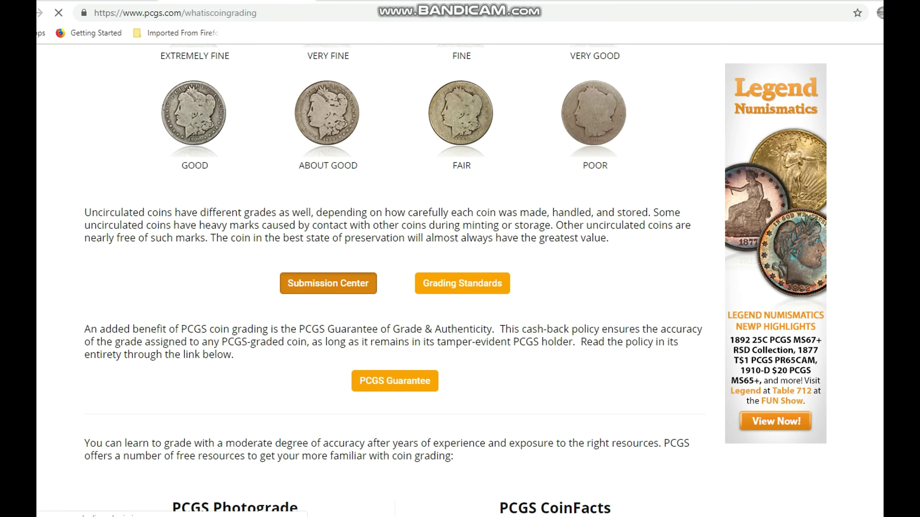
left_click(328, 283)
key("Return")
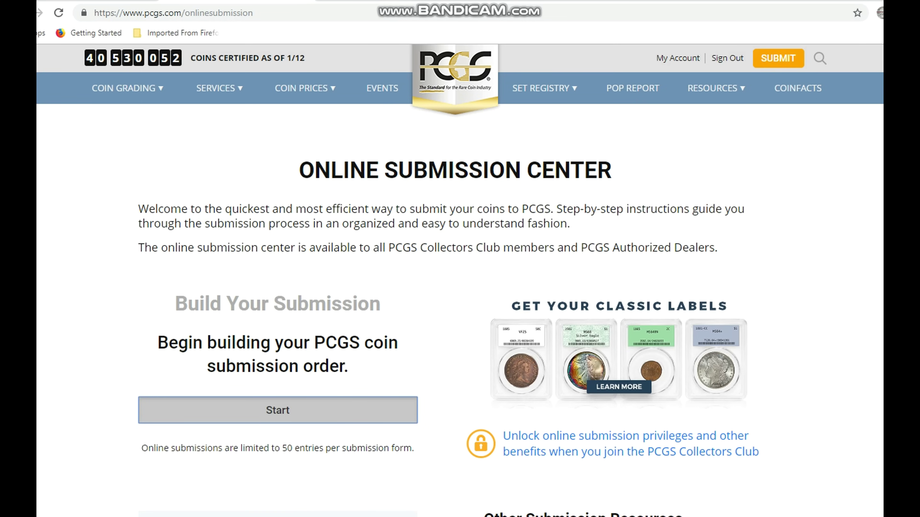
left_click(278, 411)
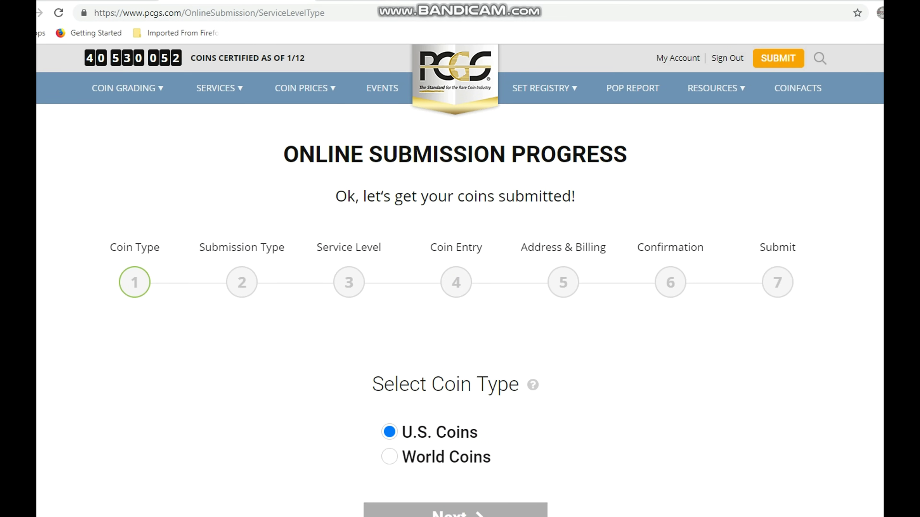
Proceed with U.S. Coins, the Standard service group, Grading (Raw) submission type and Genuine With Details, without a submission voucher
scroll(460, 275, "down", 5)
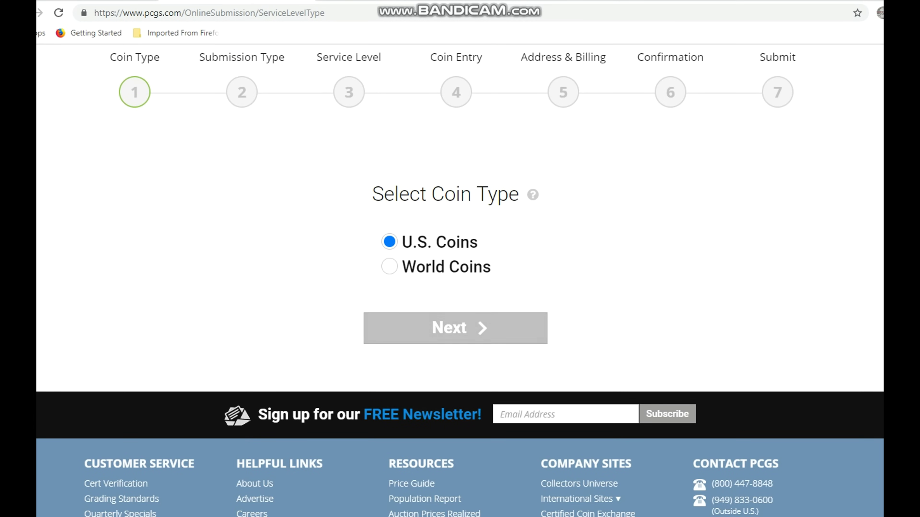
left_click(455, 327)
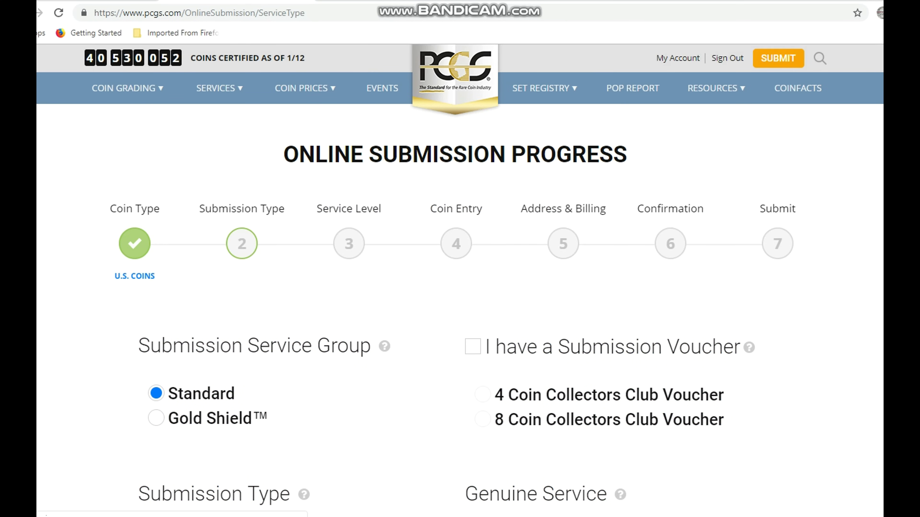
scroll(460, 279, "down", 5)
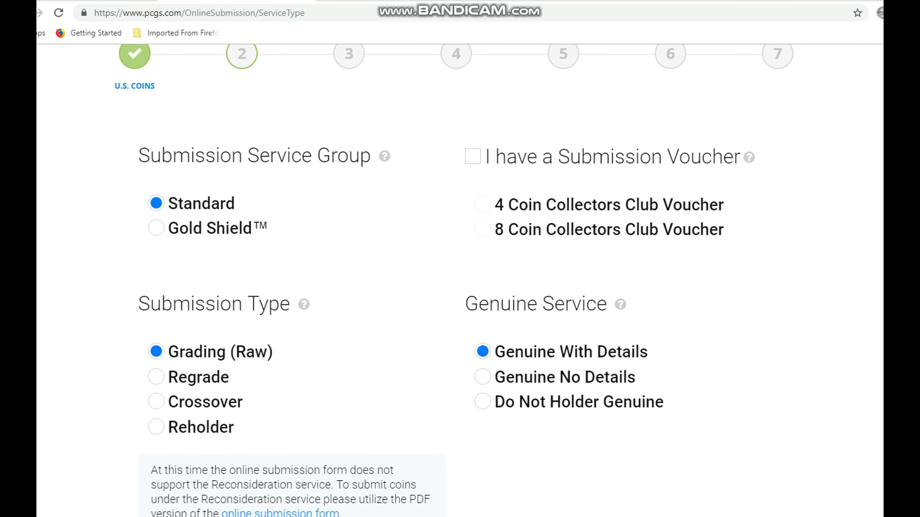
scroll(460, 279, "down", 2)
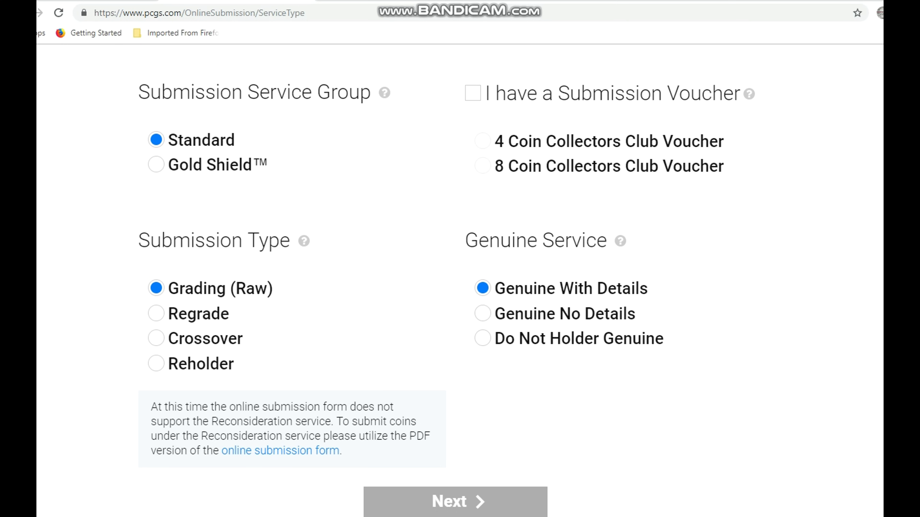
scroll(460, 279, "down", 5)
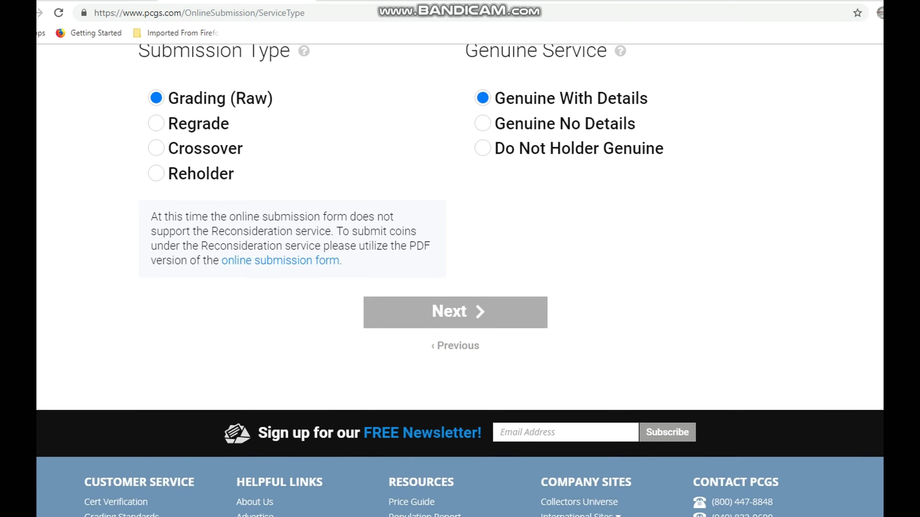
left_click(455, 313)
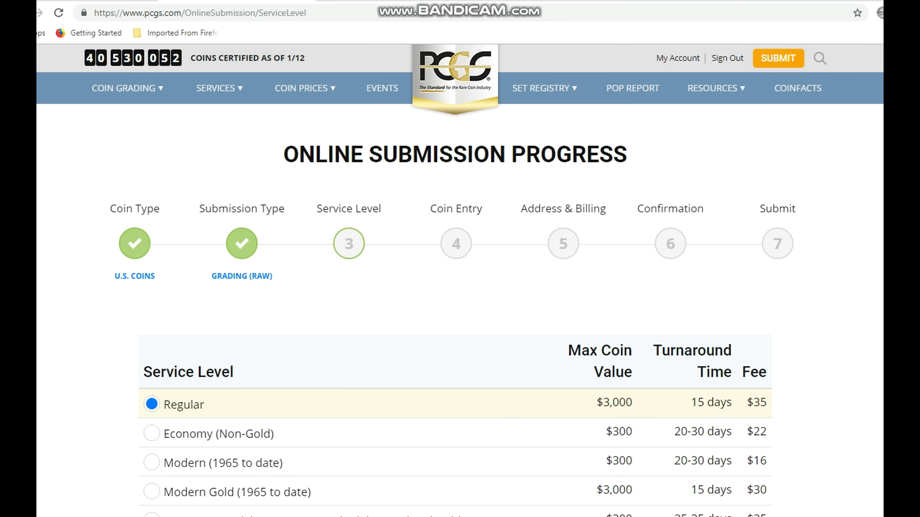
Set the service level to Economy (Non-Gold) and continue to coin entry
scroll(460, 279, "down", 5)
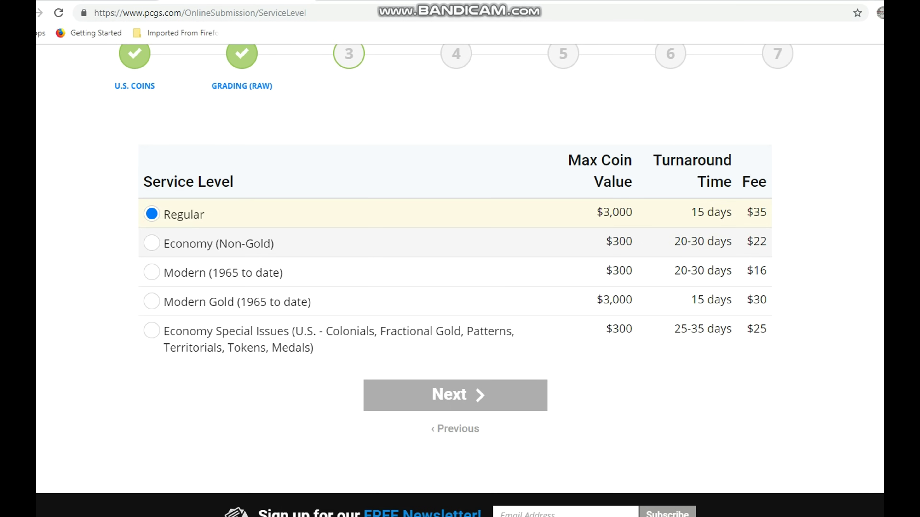
left_click(152, 242)
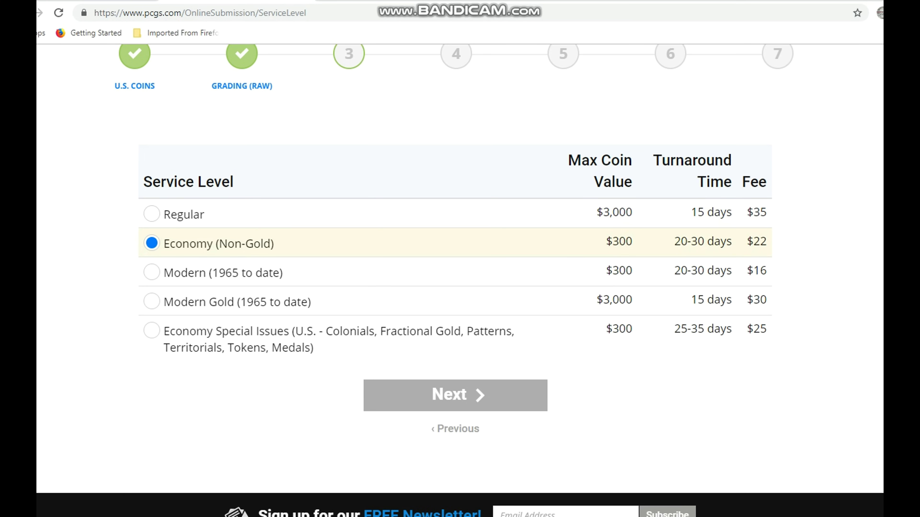
left_click(455, 395)
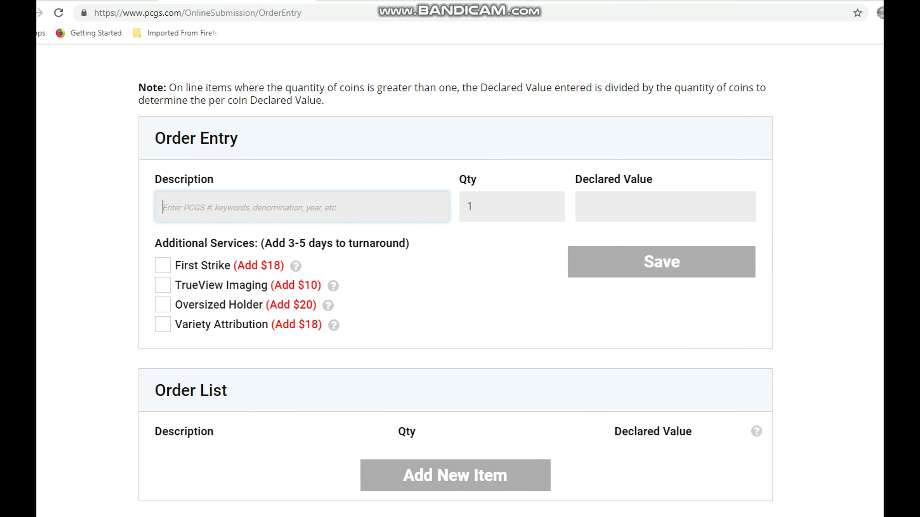
Add one 1881-S $1 MS Morgan Dollar (PCGS #7130) to the order with a declared value of 120
type("1881")
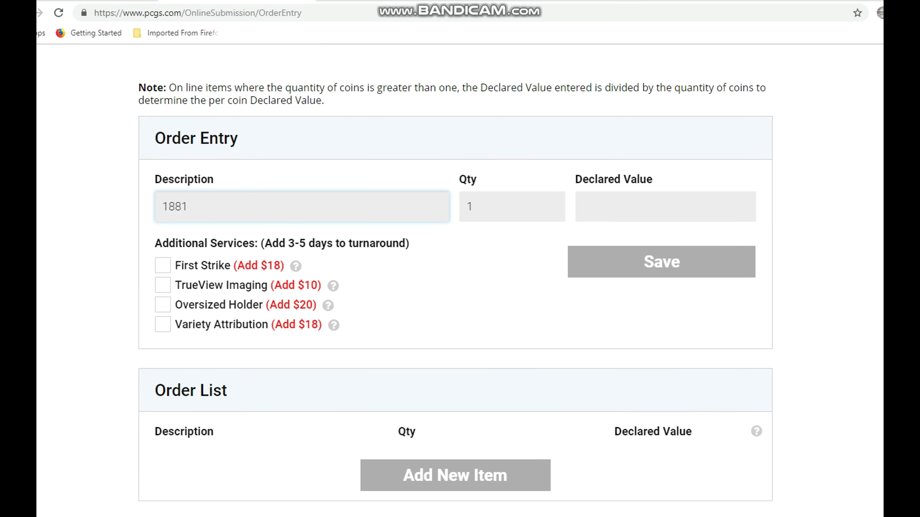
type("-s $1")
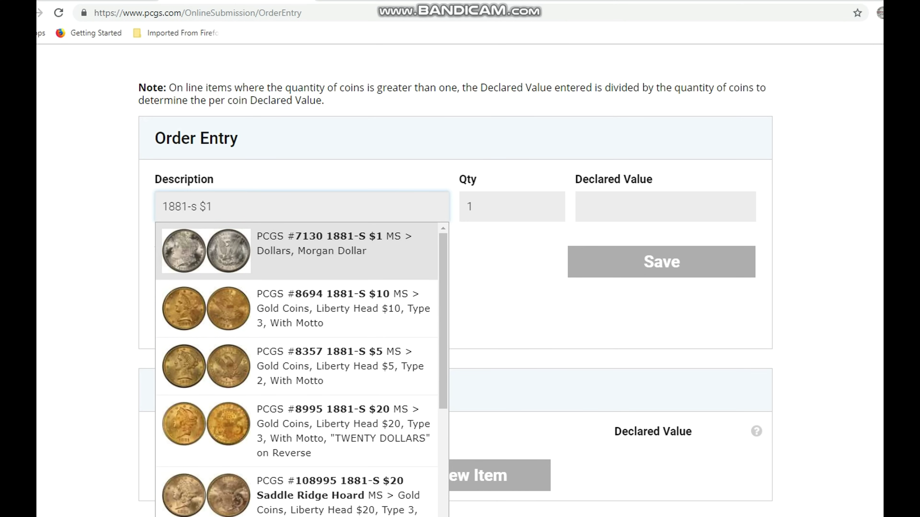
key("Tab")
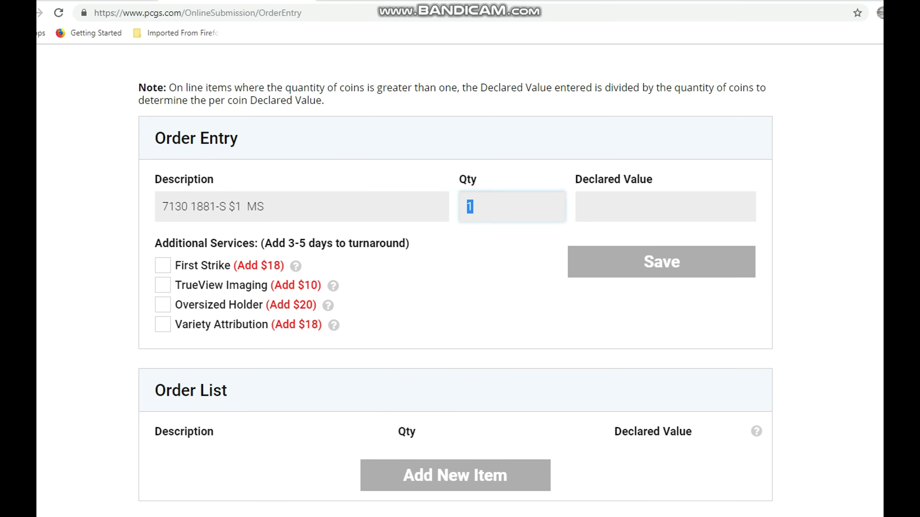
left_click(584, 207)
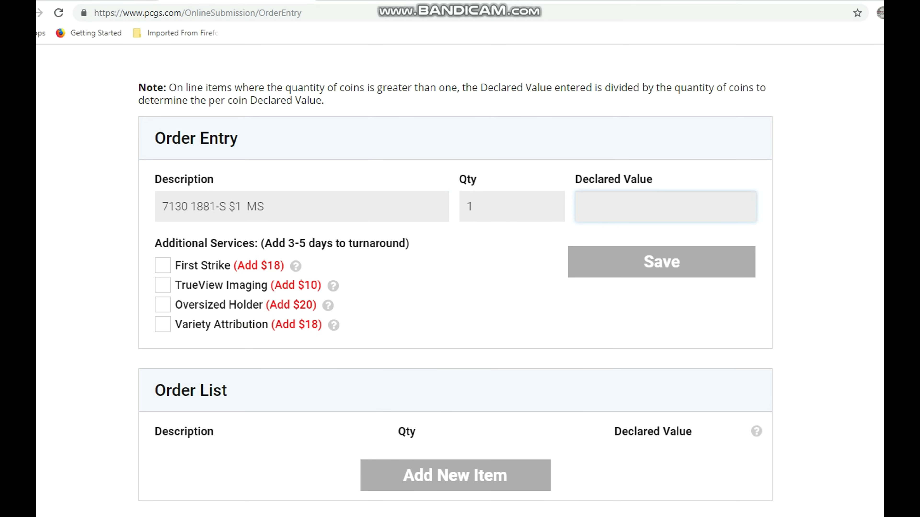
type("120")
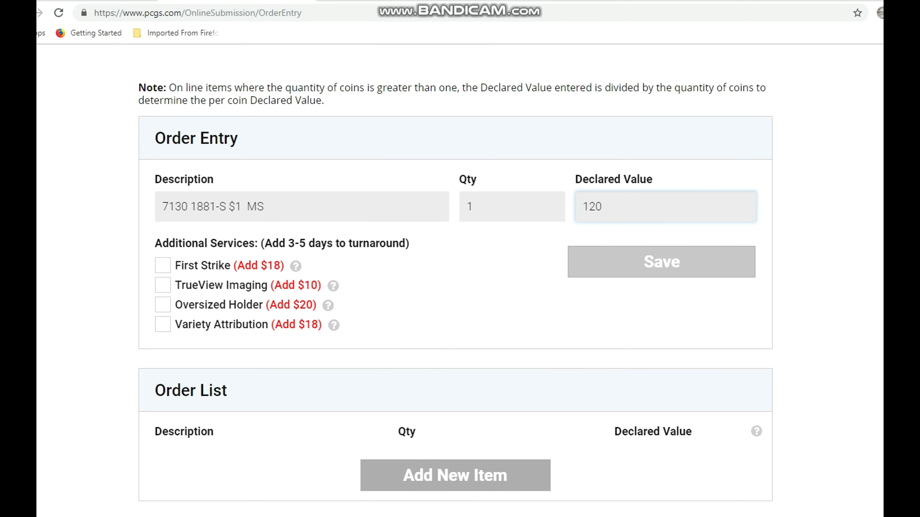
key("Return")
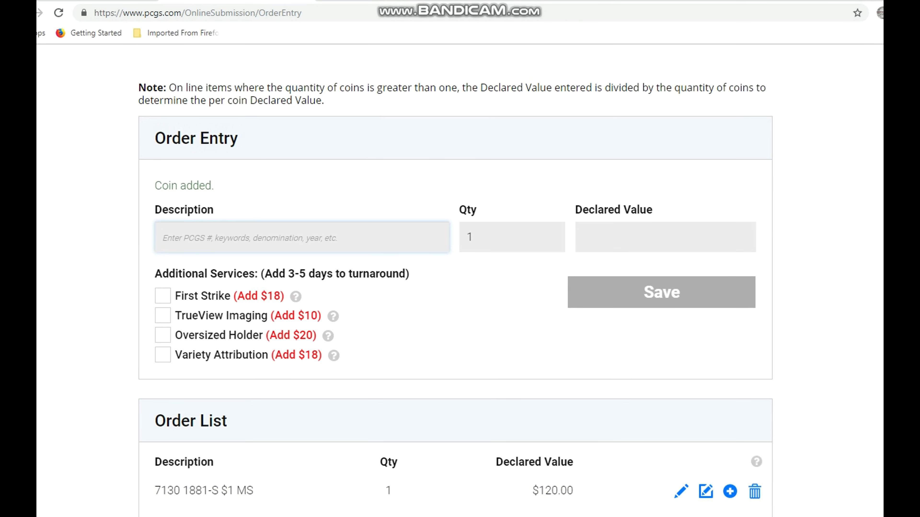
Add one 1882-S $1 MS Morgan Dollar (PCGS #7140) to the order with a declared value of 120
scroll(460, 270, "down", 5)
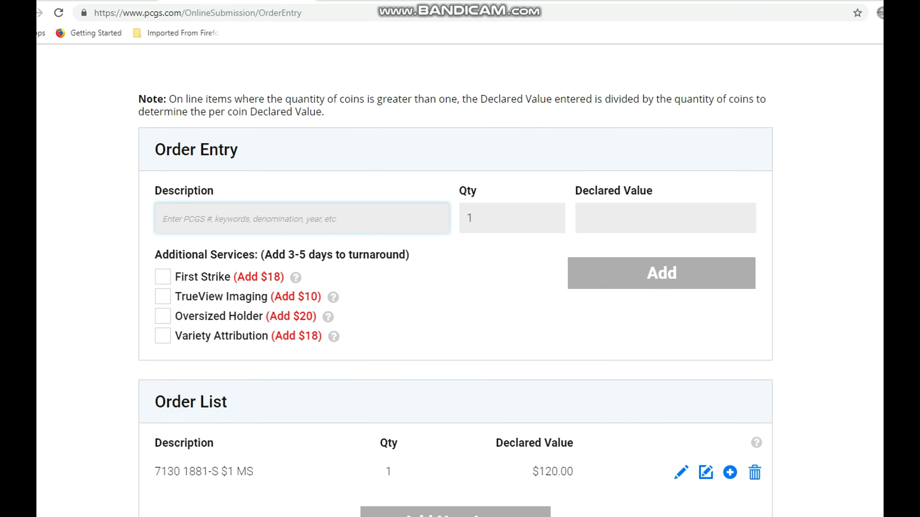
type("1882")
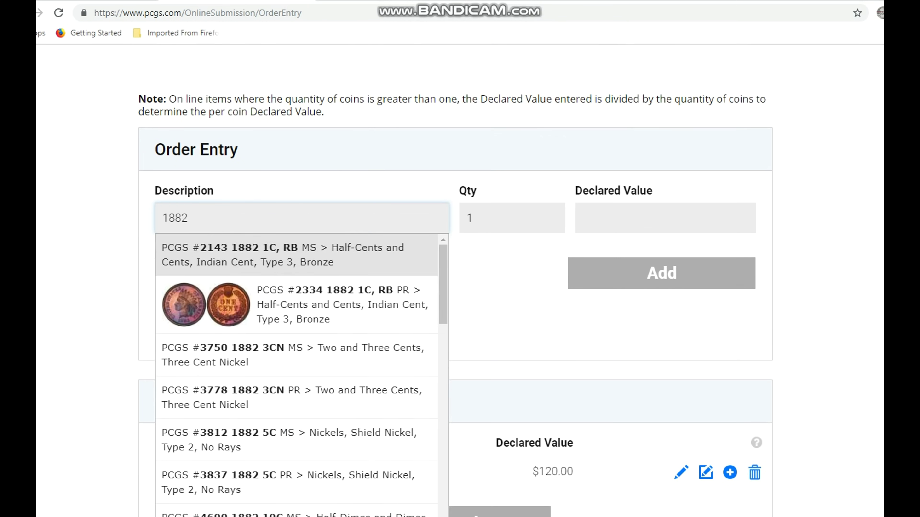
type("-s")
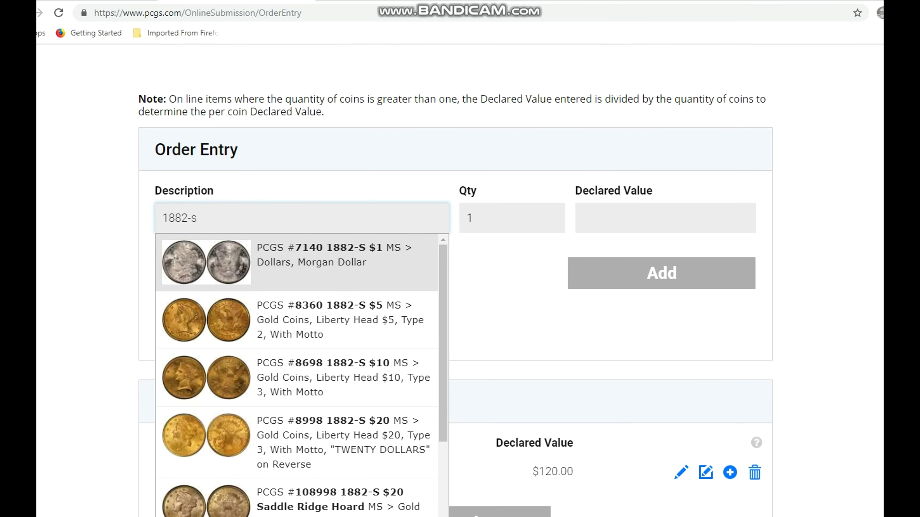
key("Tab")
key("Tab")
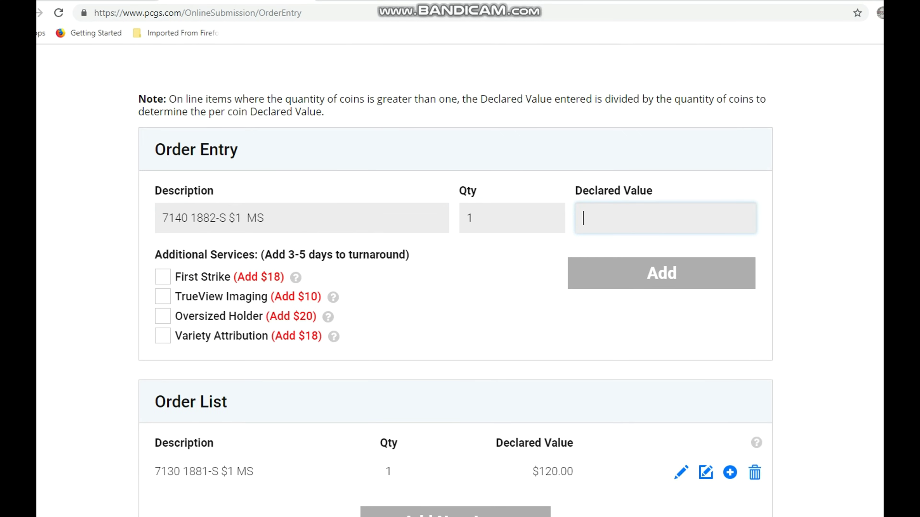
type("120")
key("Return")
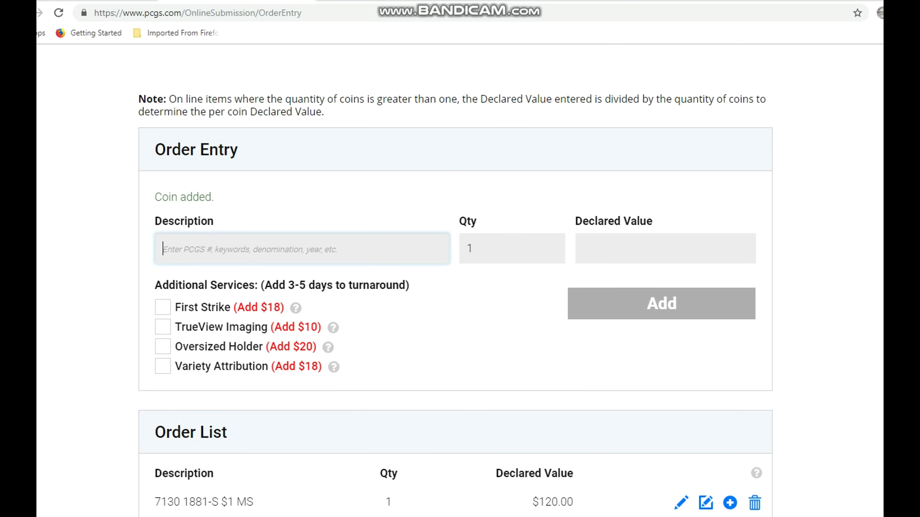
Review the order list and fee summary, leave the submission comments blank, and continue to address and billing
scroll(460, 275, "down", 5)
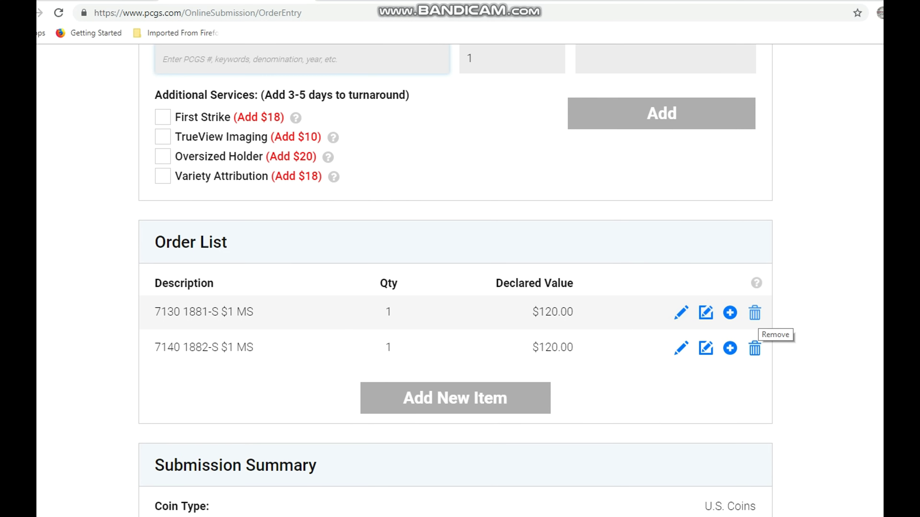
scroll(460, 275, "down", 7)
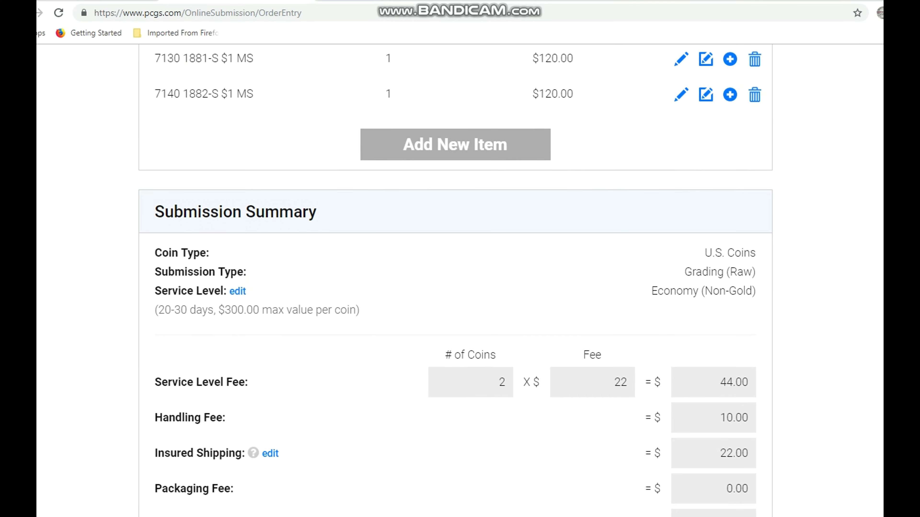
scroll(456, 275, "down", 3)
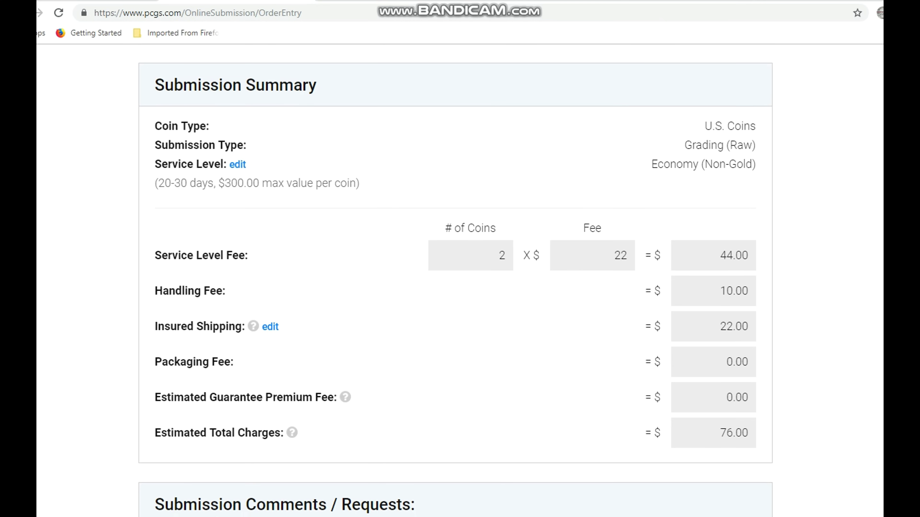
scroll(460, 276, "down", 3)
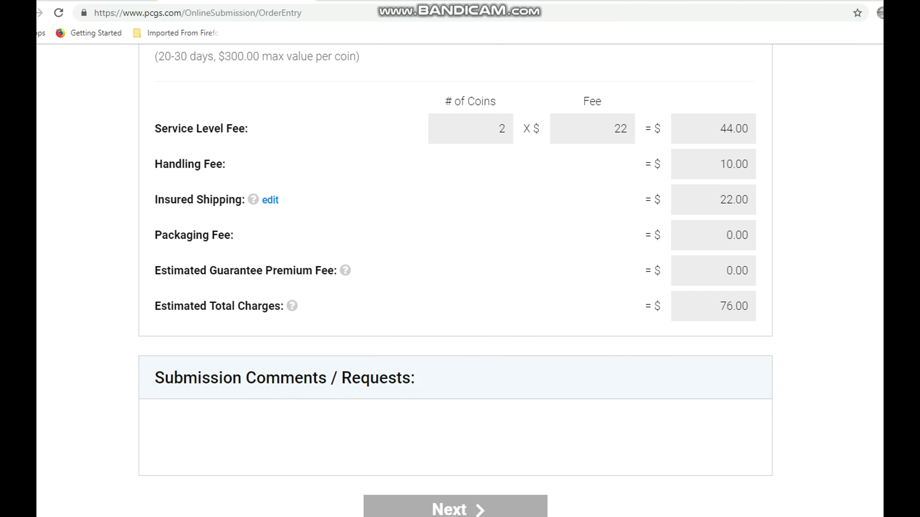
scroll(460, 284, "down", 3)
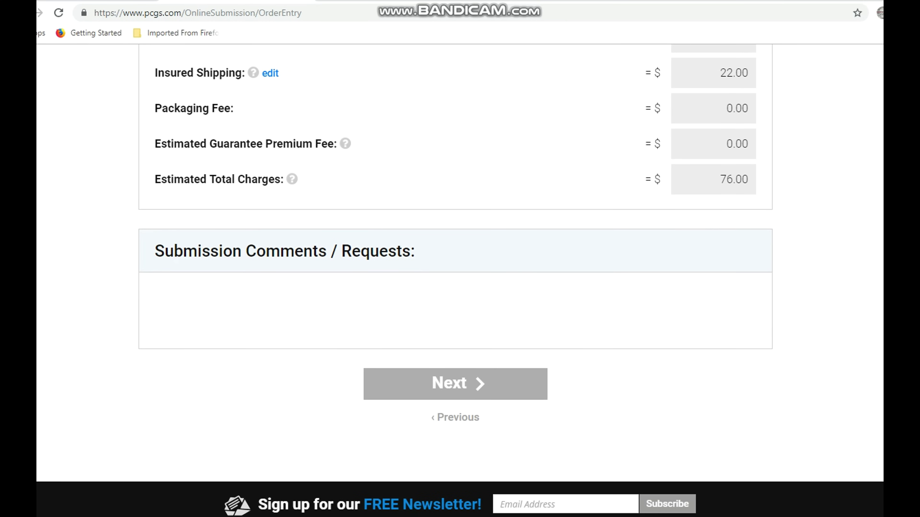
left_click(455, 384)
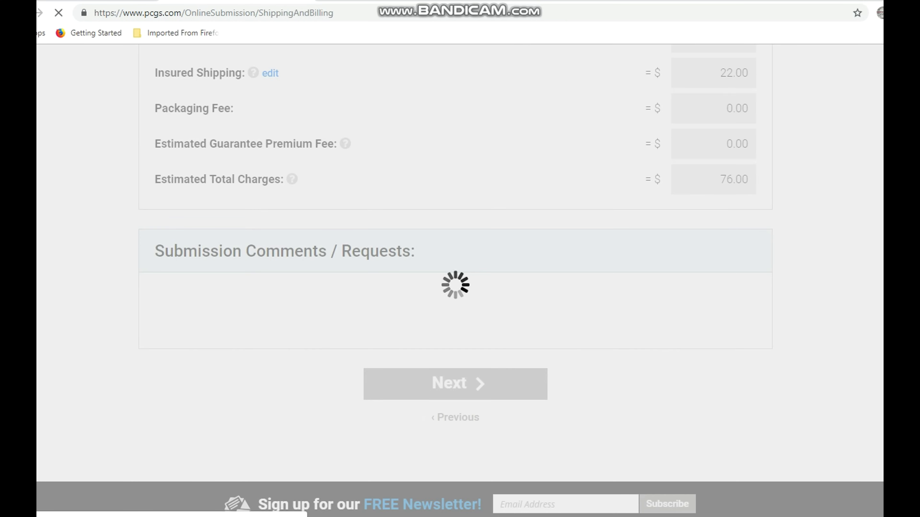
Choose the saved PCCC post office box entry as the return shipping address
scroll(460, 280, "down", 5)
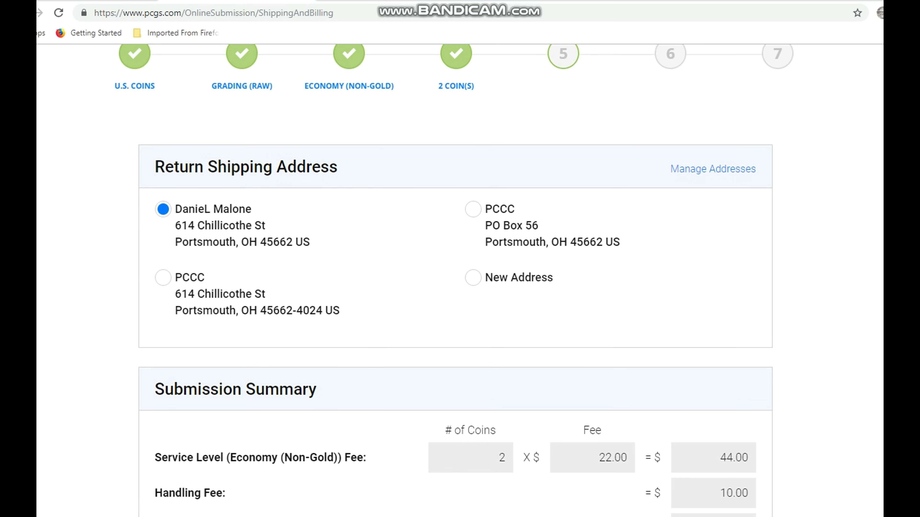
left_click(162, 277)
left_click(472, 209)
Set the payment method to Check without a check number and continue to the confirmation page
scroll(460, 281, "down", 3)
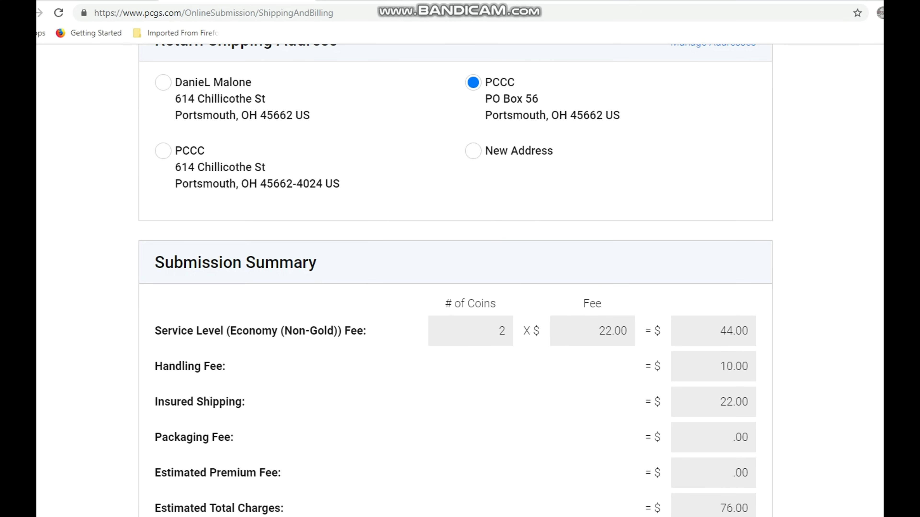
scroll(460, 281, "down", 5)
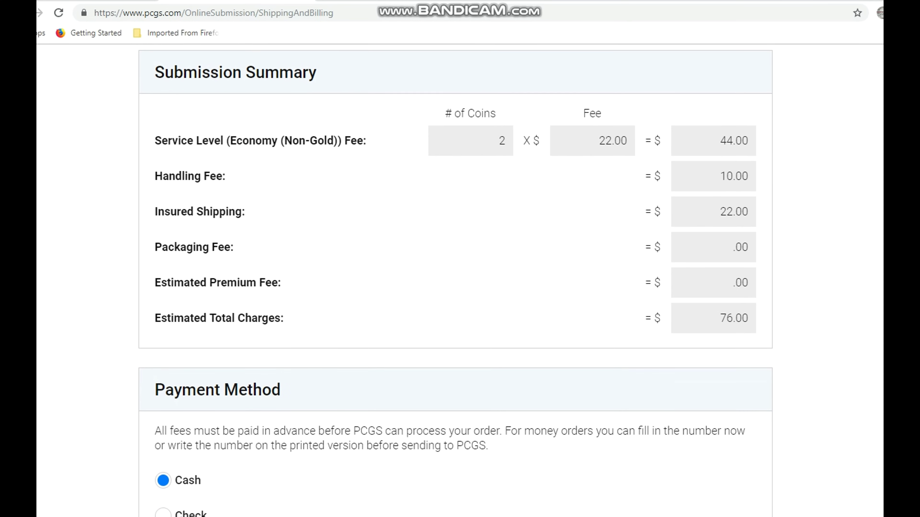
scroll(460, 280, "down", 3)
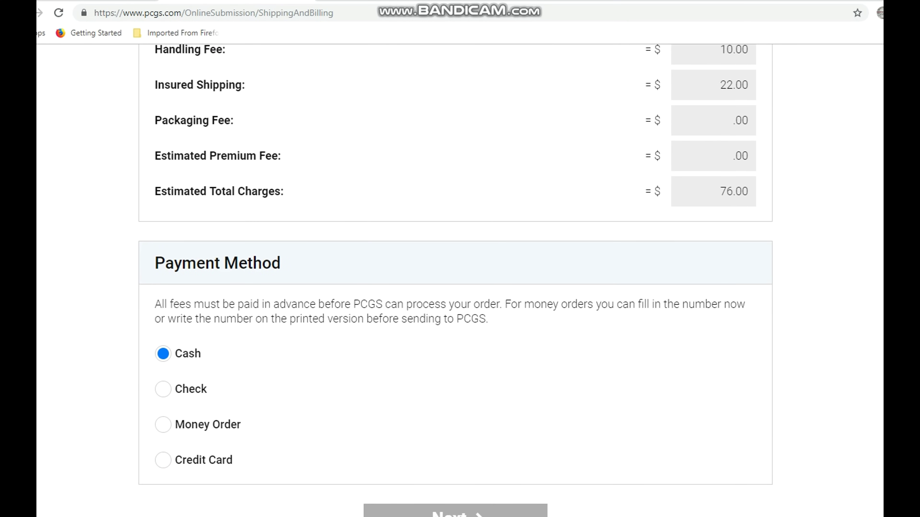
scroll(460, 281, "down", 2)
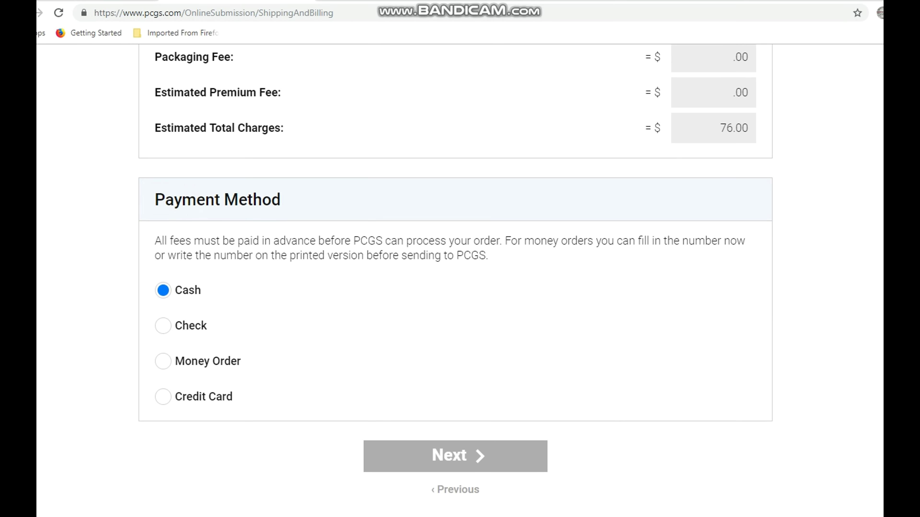
left_click(162, 326)
scroll(460, 281, "down", 4)
key("Return")
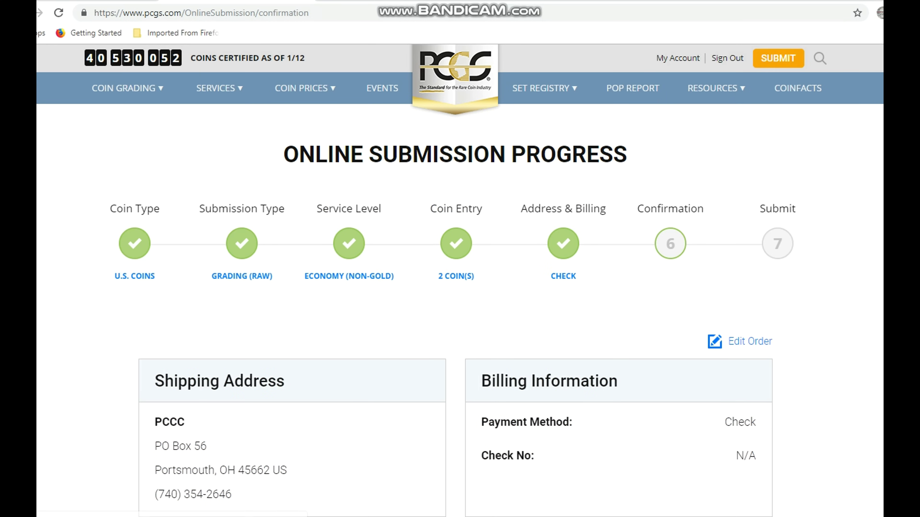
Review the order details, agree to the PCGS Grading Terms and Conditions, and submit the order
scroll(460, 280, "down", 3)
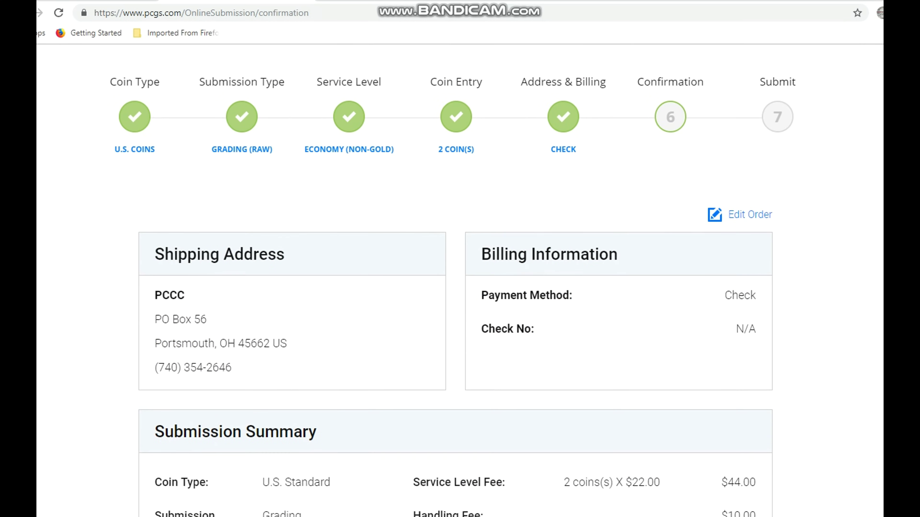
scroll(459, 280, "down", 6)
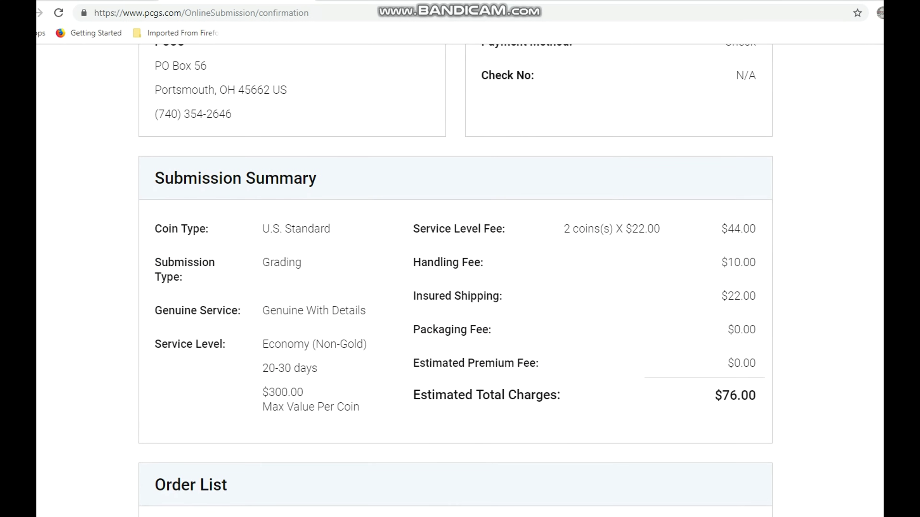
scroll(460, 280, "down", 10)
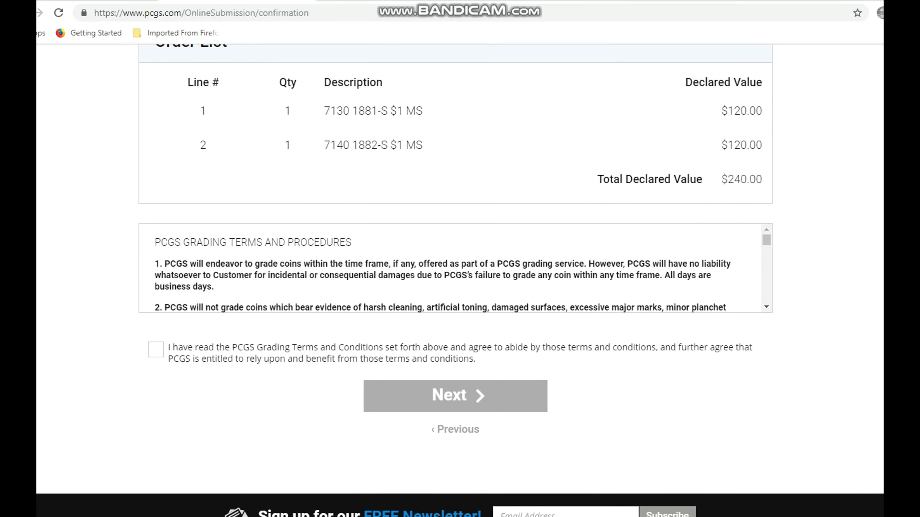
left_click(156, 350)
scroll(460, 281, "up", 6)
scroll(460, 280, "up", 10)
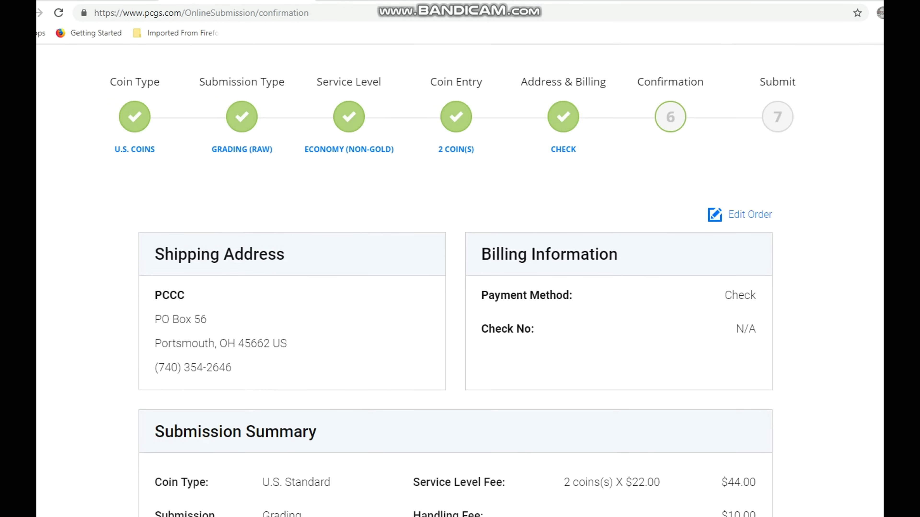
scroll(460, 281, "down", 7)
scroll(456, 281, "down", 10)
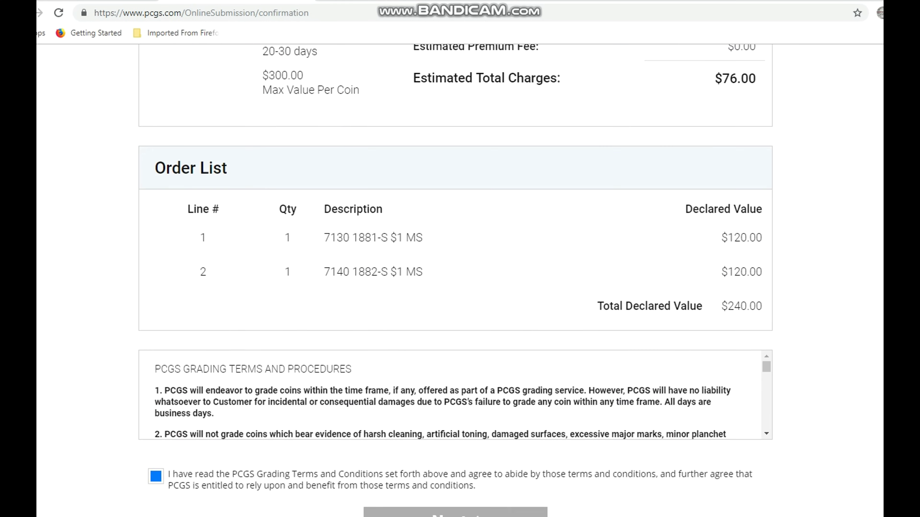
left_click(455, 333)
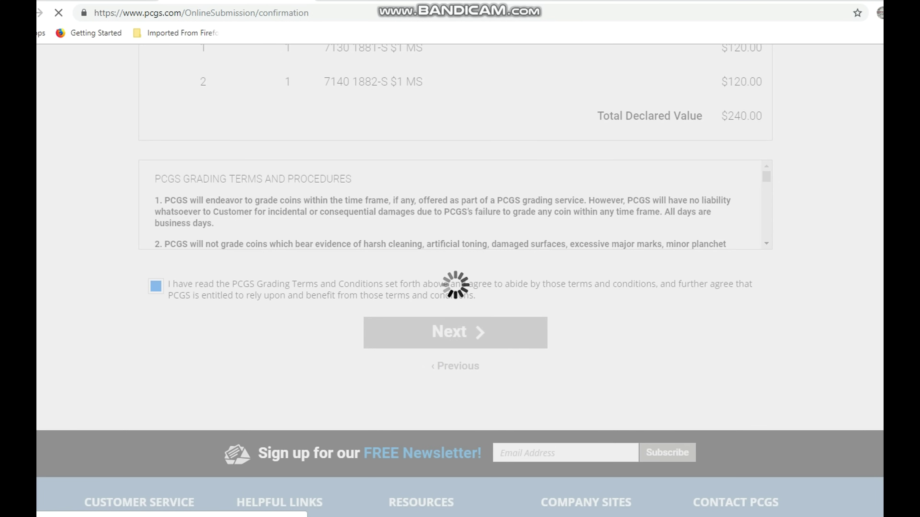
Examine the copies of the completed PCGS Submission Form, including the shipping details, submission summary, order list and signature line
scroll(460, 276, "down", 5)
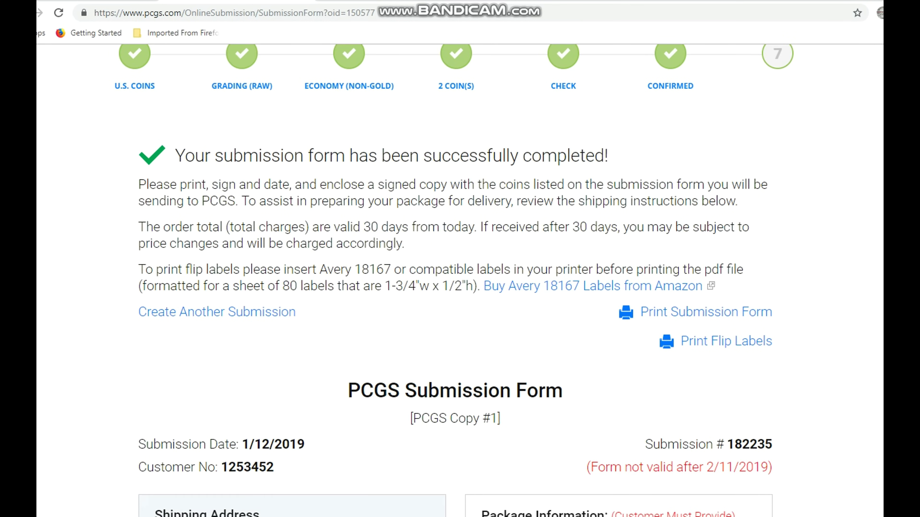
scroll(460, 276, "down", 12)
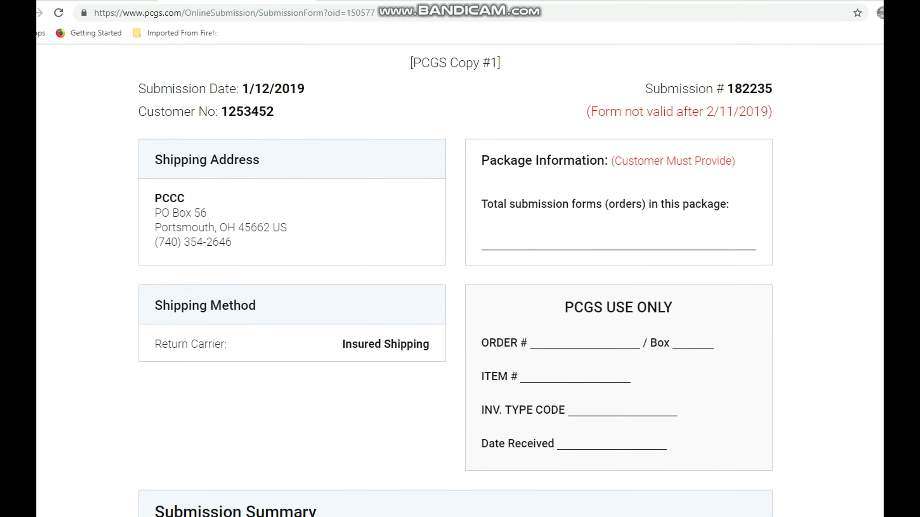
scroll(460, 275, "down", 18)
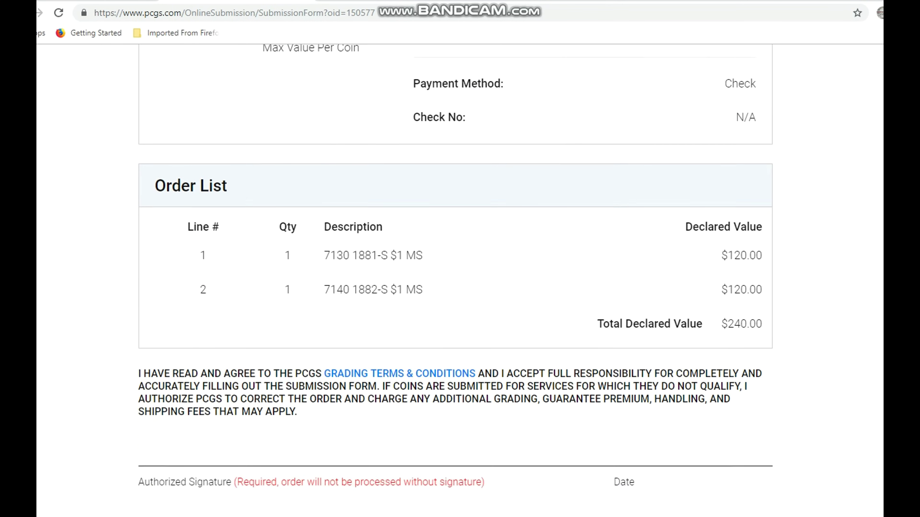
scroll(460, 275, "down", 2)
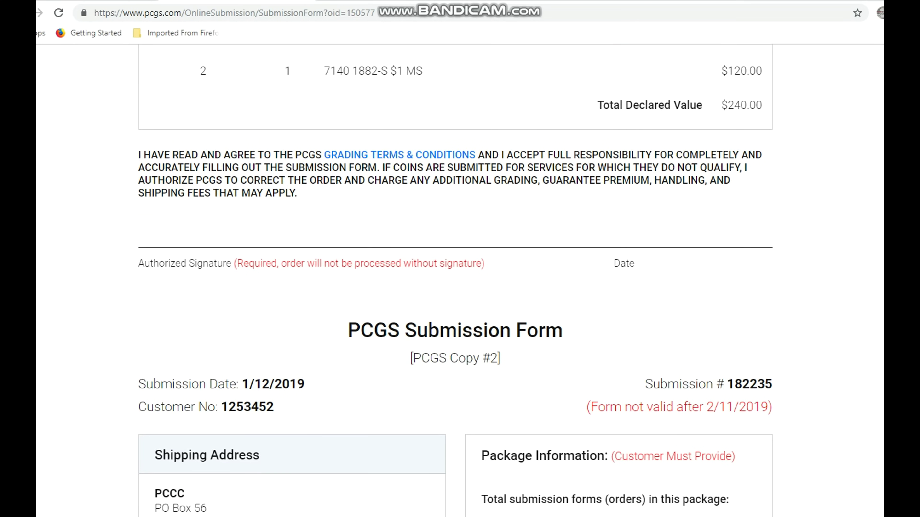
scroll(460, 275, "down", 7)
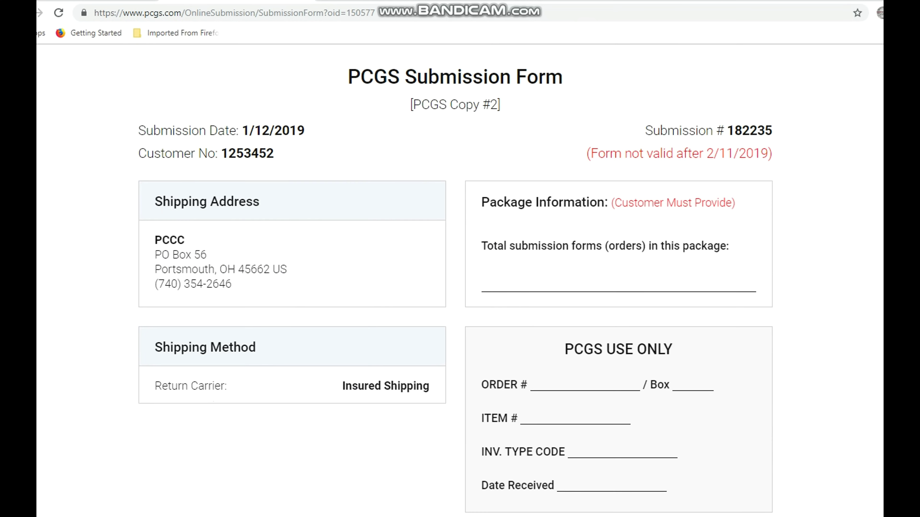
scroll(460, 275, "down", 10)
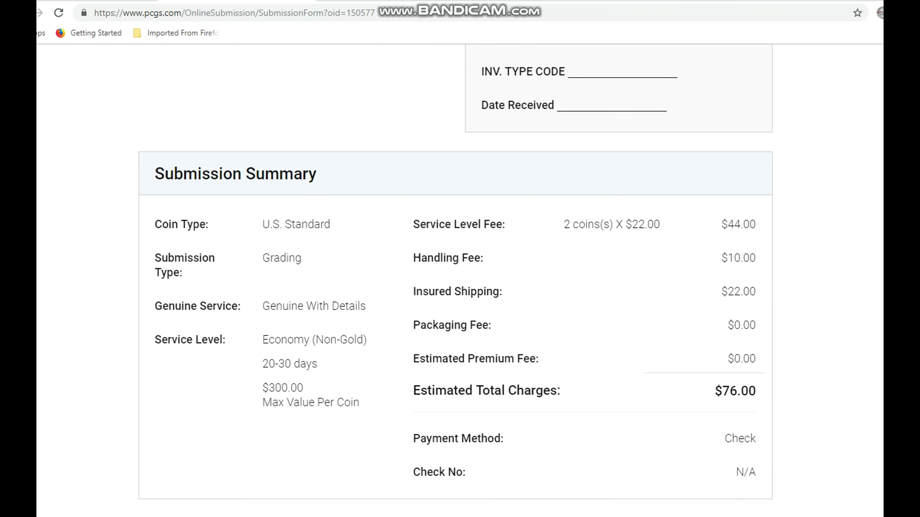
scroll(460, 276, "down", 9)
scroll(460, 275, "down", 10)
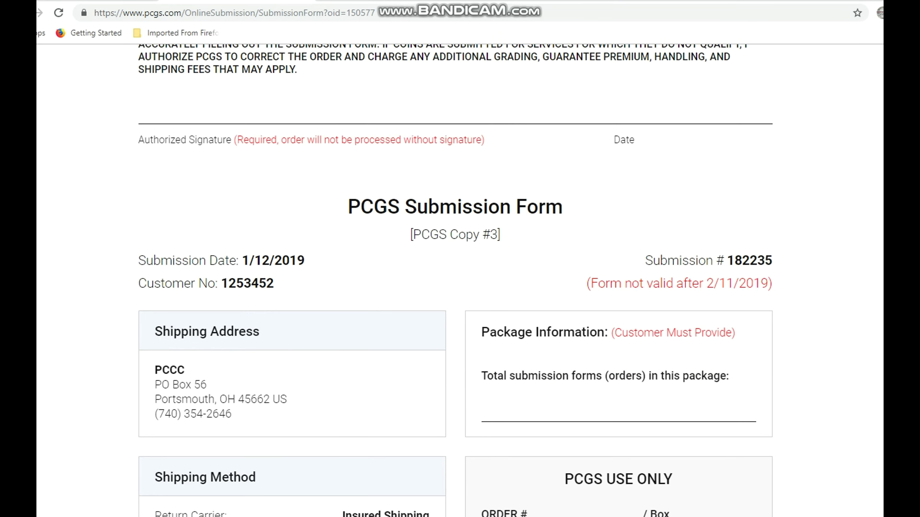
scroll(460, 276, "down", 10)
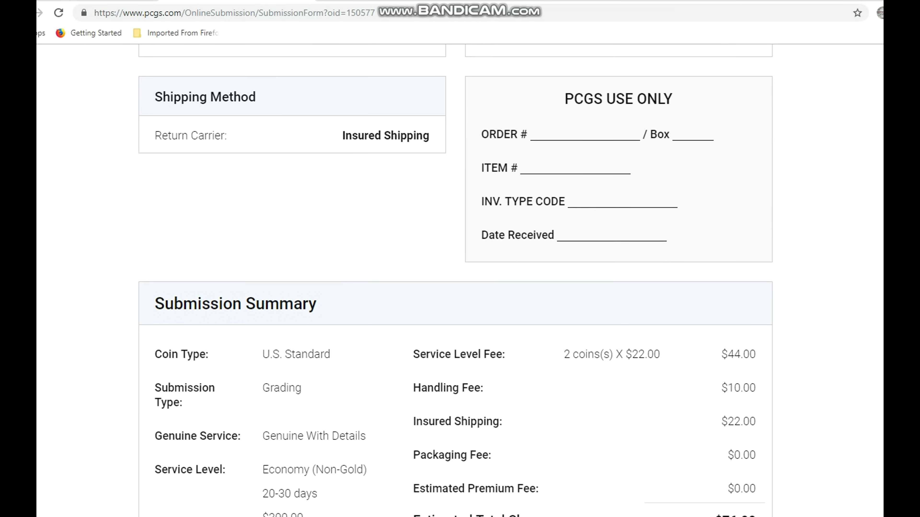
scroll(460, 276, "up", 20)
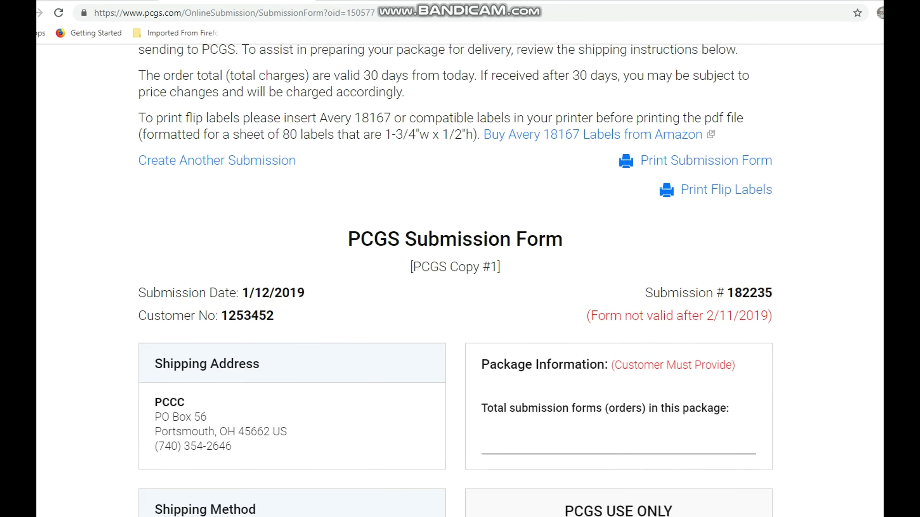